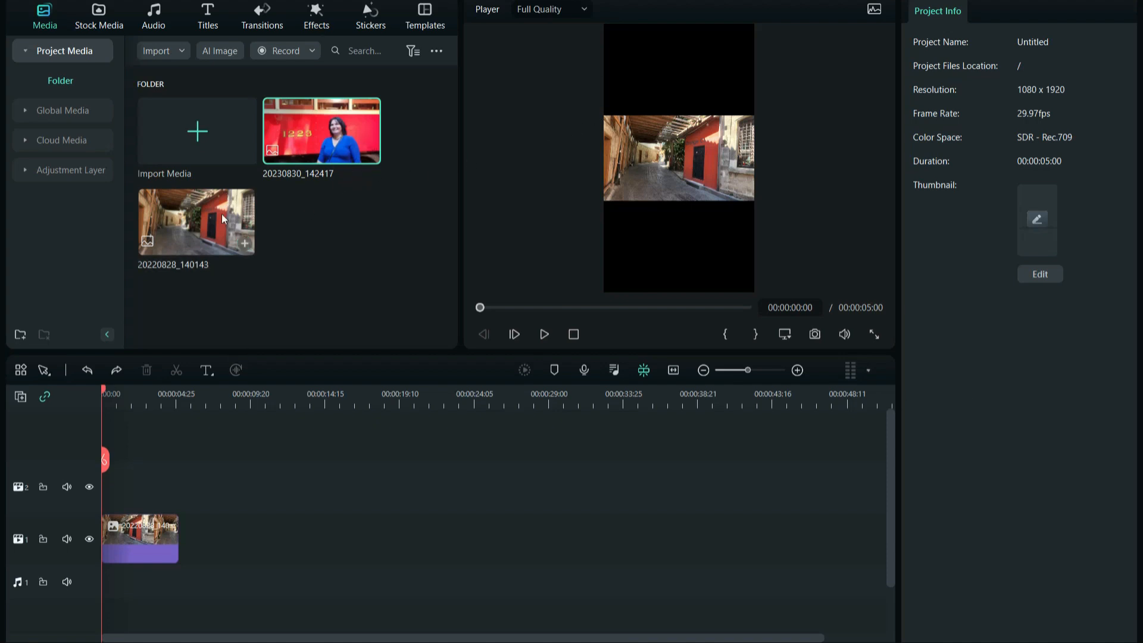
# Place the red-wall portrait photo on the track above the alley photo and select it for editing.
pyautogui.moveTo(306, 162); pyautogui.dragTo(117, 476)
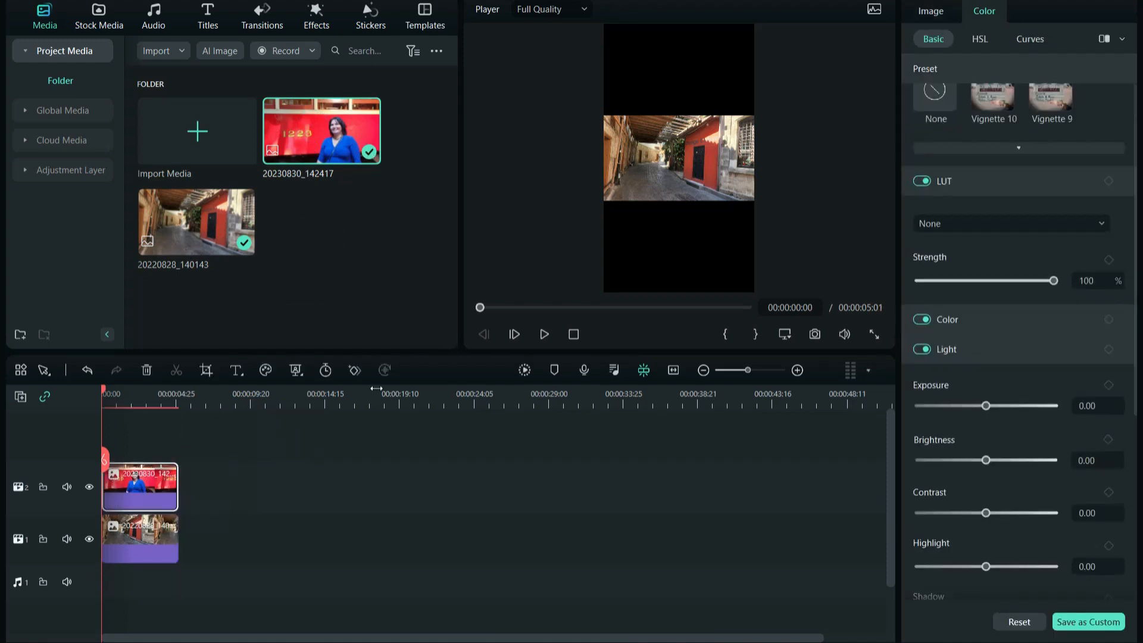
pyautogui.click(138, 502)
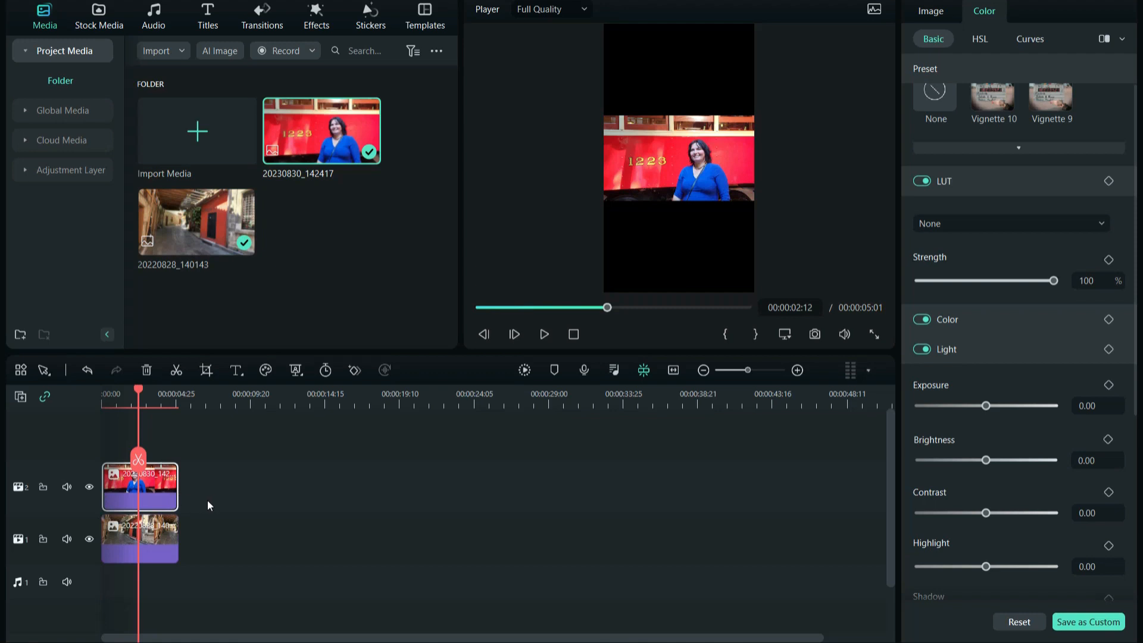
pyautogui.click(153, 494)
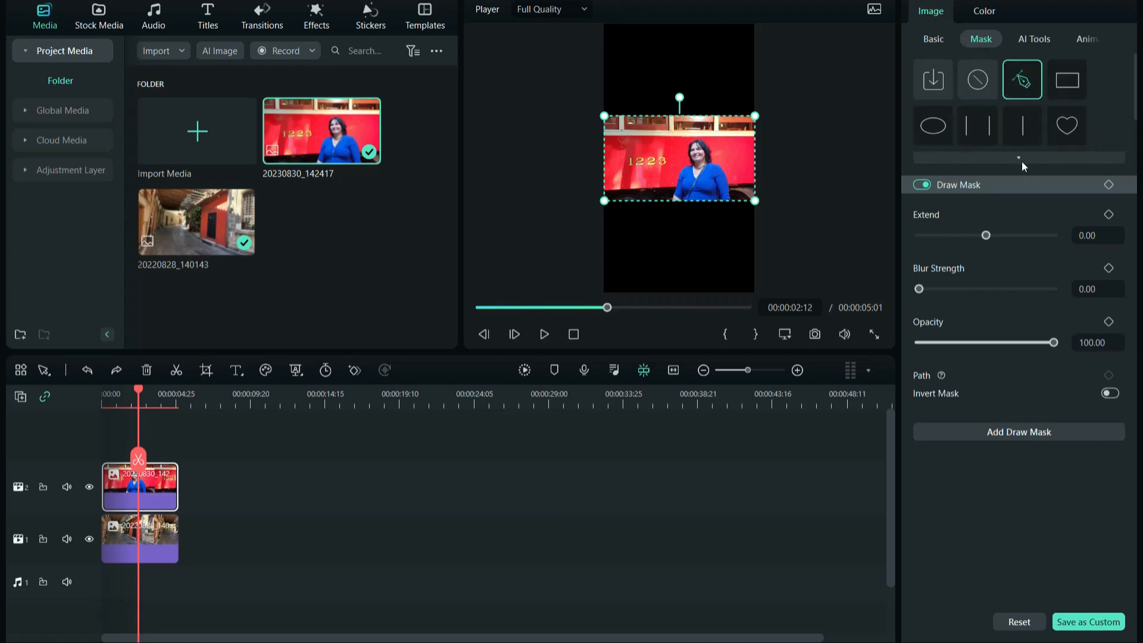
# Open the portrait clip's mask options and choose the Draw Mask shape.
pyautogui.moveTo(1136, 86)
pyautogui.mouseDown()
pyautogui.moveTo(1141, 126)
pyautogui.moveTo(1136, 73)
pyautogui.moveTo(1141, 119)
pyautogui.mouseUp()
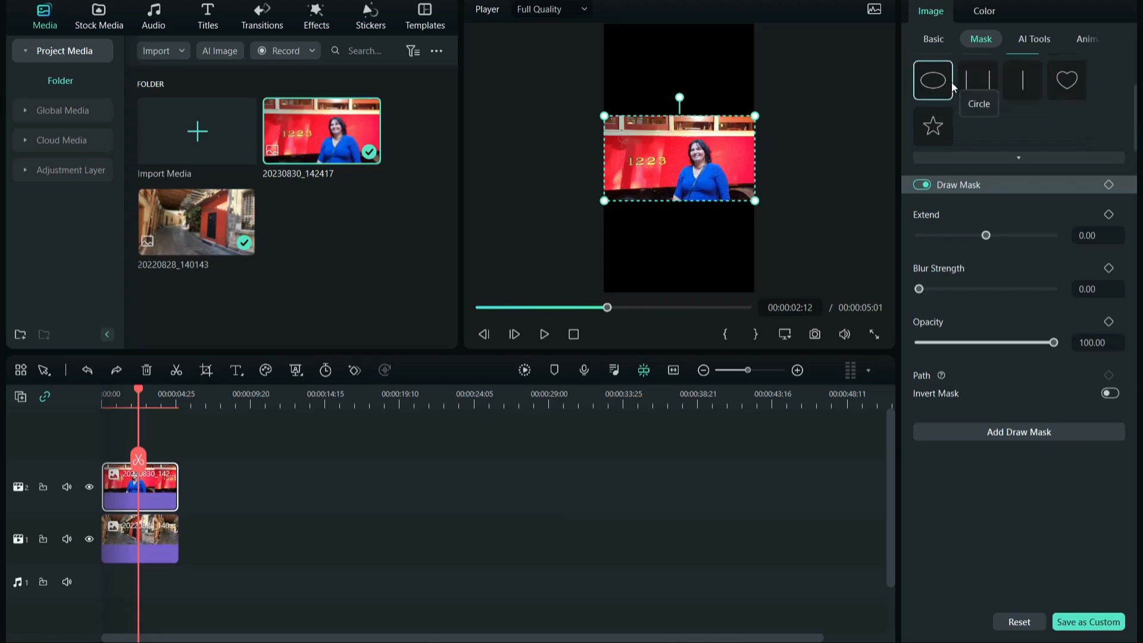
pyautogui.scroll(2, 933, 128)
pyautogui.click(933, 132)
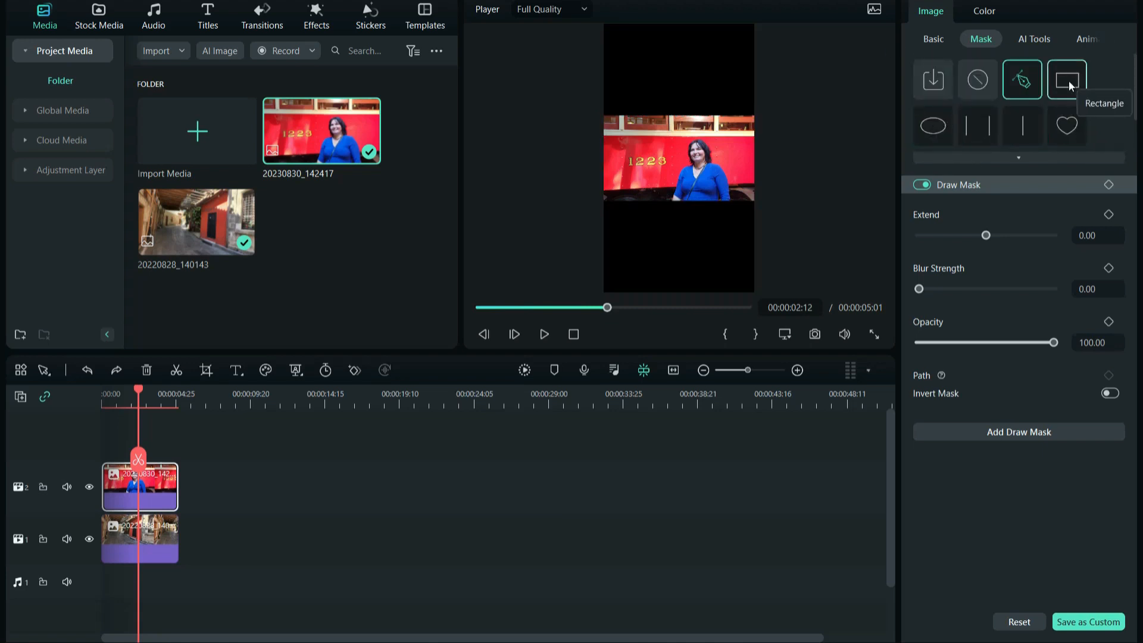
pyautogui.click(1017, 79)
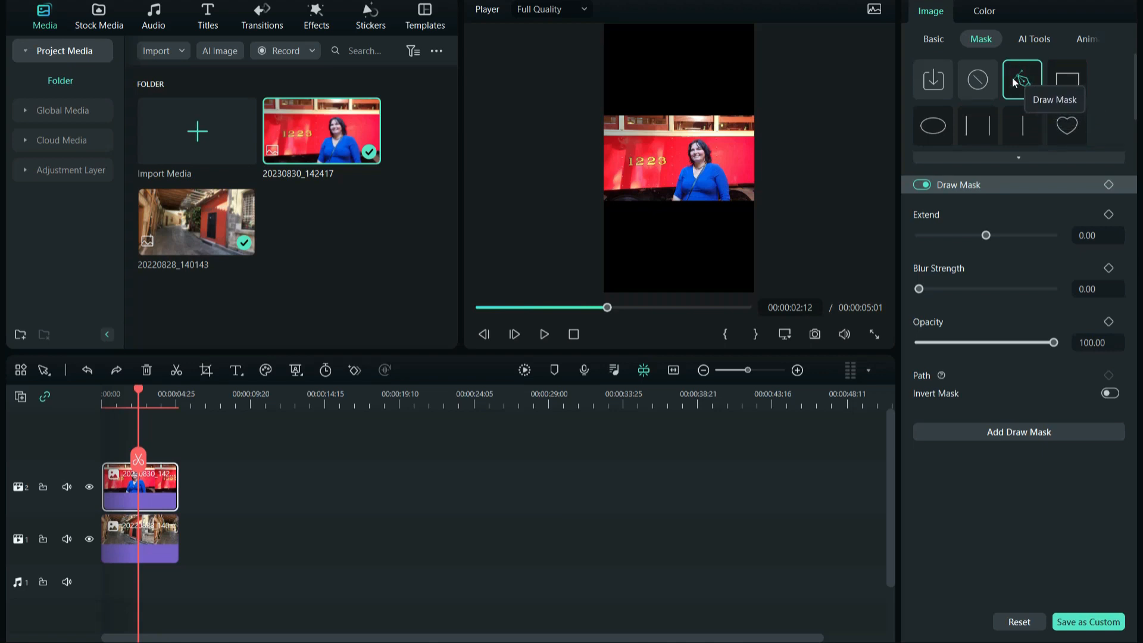
# Trace a Draw Mask path point by point around the woman's head and body, closing it at the starting point.
pyautogui.click(671, 201)
pyautogui.click(677, 189)
pyautogui.click(679, 174)
pyautogui.click(688, 160)
pyautogui.click(689, 152)
pyautogui.click(684, 147)
pyautogui.click(691, 138)
pyautogui.click(702, 138)
pyautogui.click(712, 149)
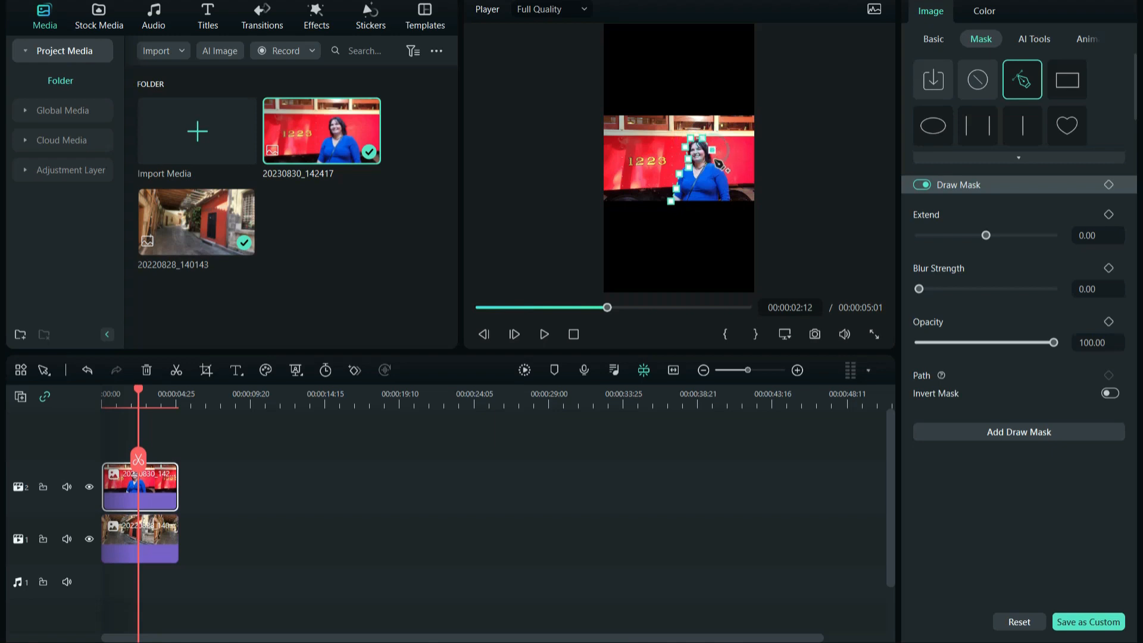
pyautogui.click(711, 162)
pyautogui.click(726, 173)
pyautogui.click(733, 191)
pyautogui.click(733, 203)
pyautogui.click(700, 205)
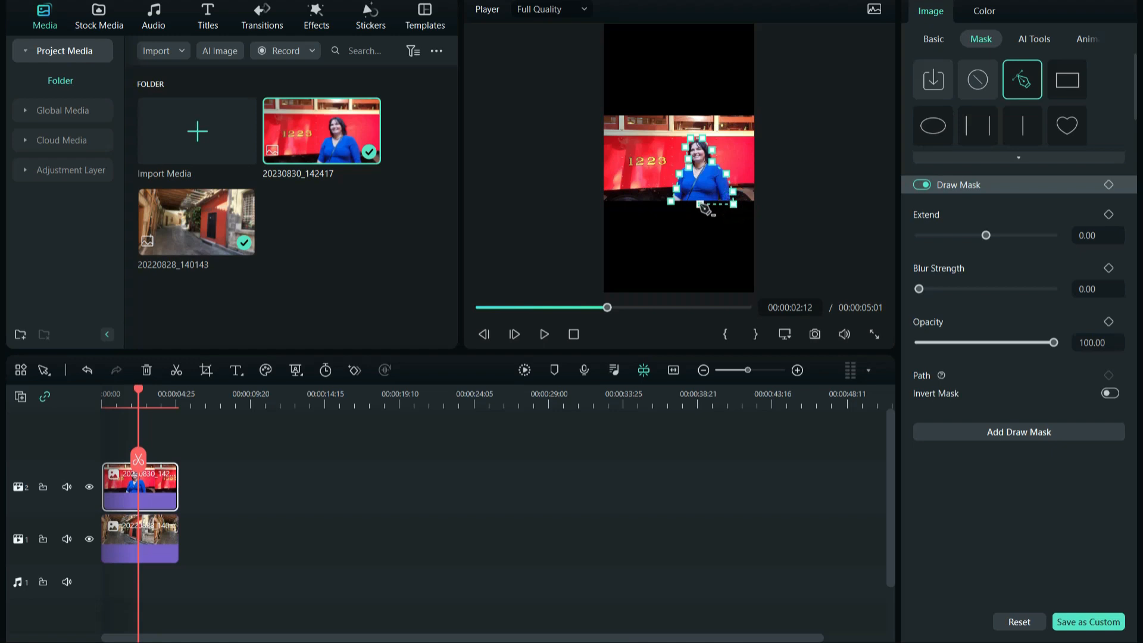
pyautogui.click(671, 201)
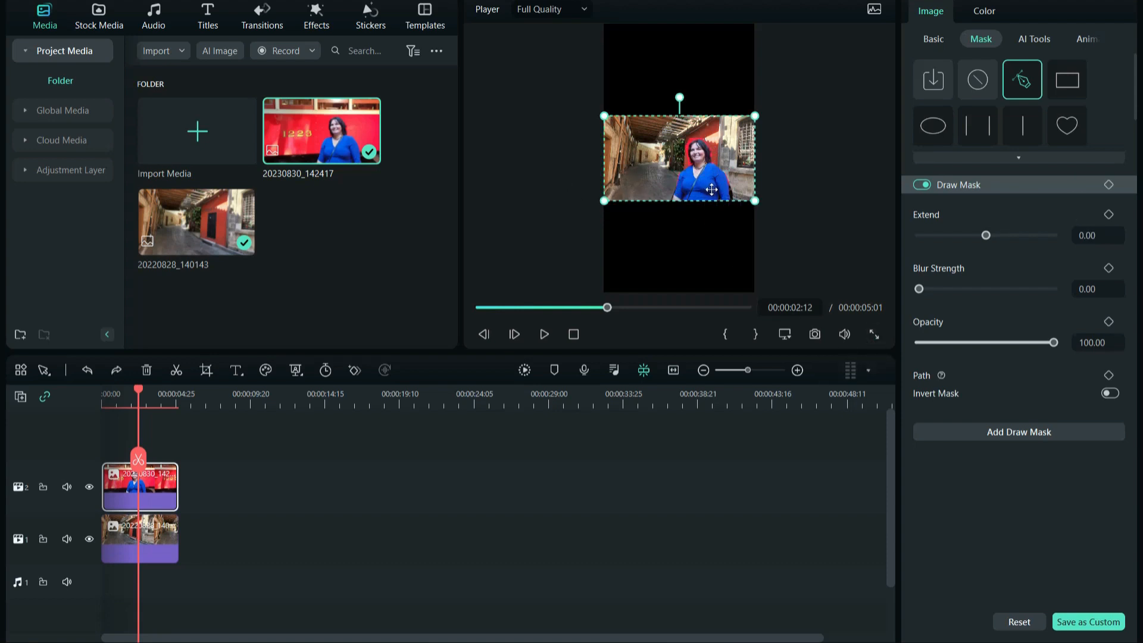
# Move the masked portrait clip left so the woman stands in the alley.
pyautogui.moveTo(710, 189); pyautogui.dragTo(634, 191)
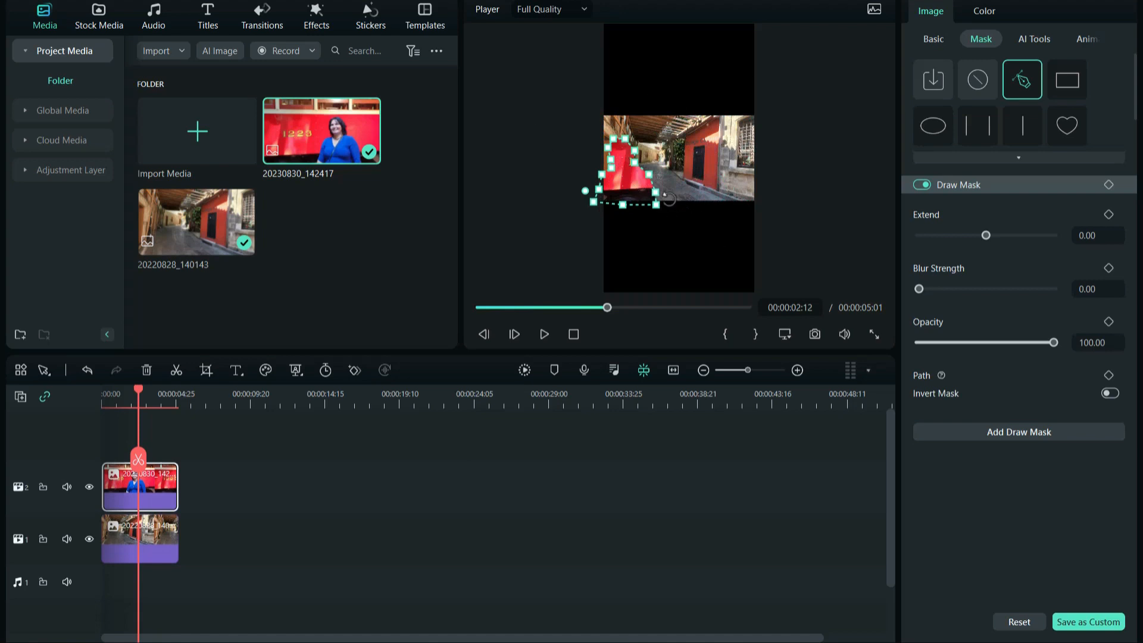
pyautogui.hotkey('ctrl', 'z')
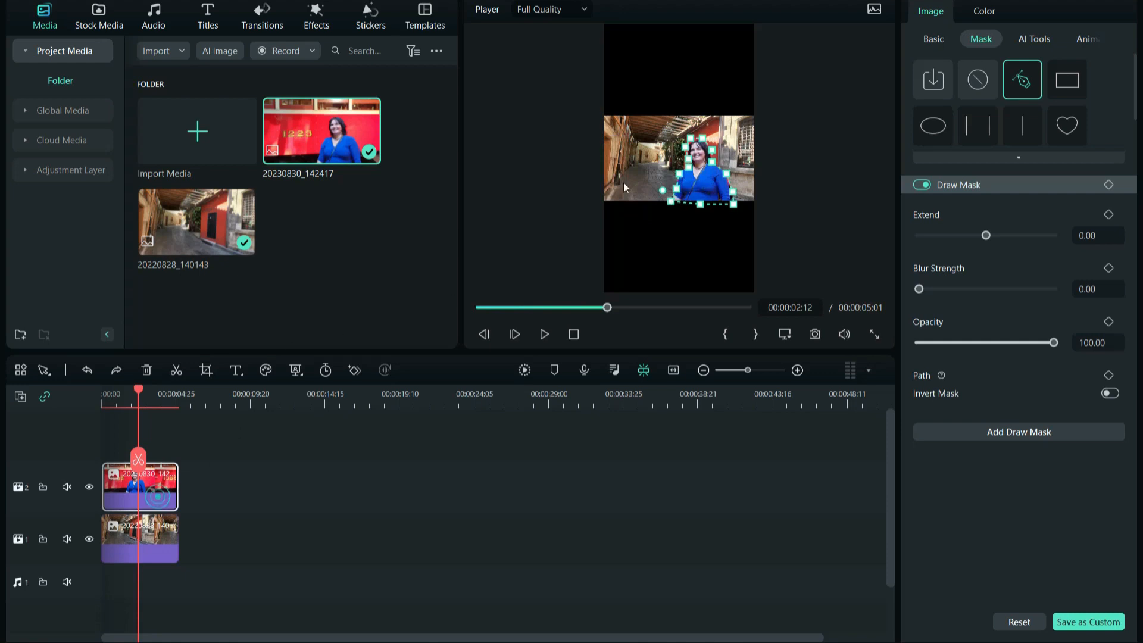
pyautogui.moveTo(653, 172); pyautogui.dragTo(589, 171)
pyautogui.moveTo(543, 115); pyautogui.dragTo(617, 169)
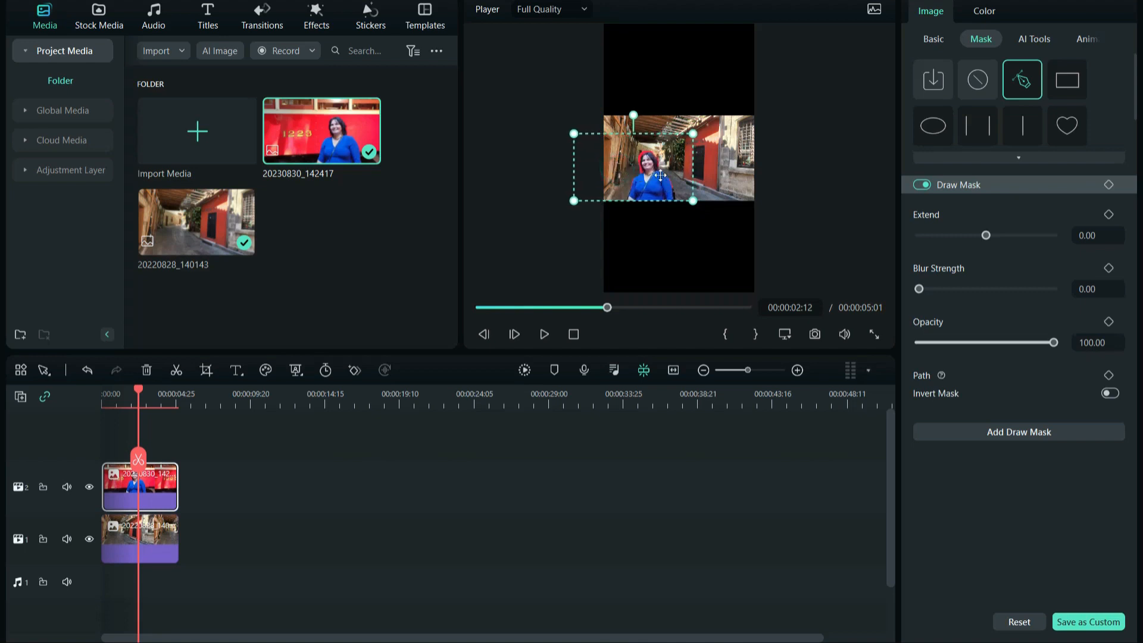
# Preview the composite in full-screen playback.
pyautogui.click(833, 204)
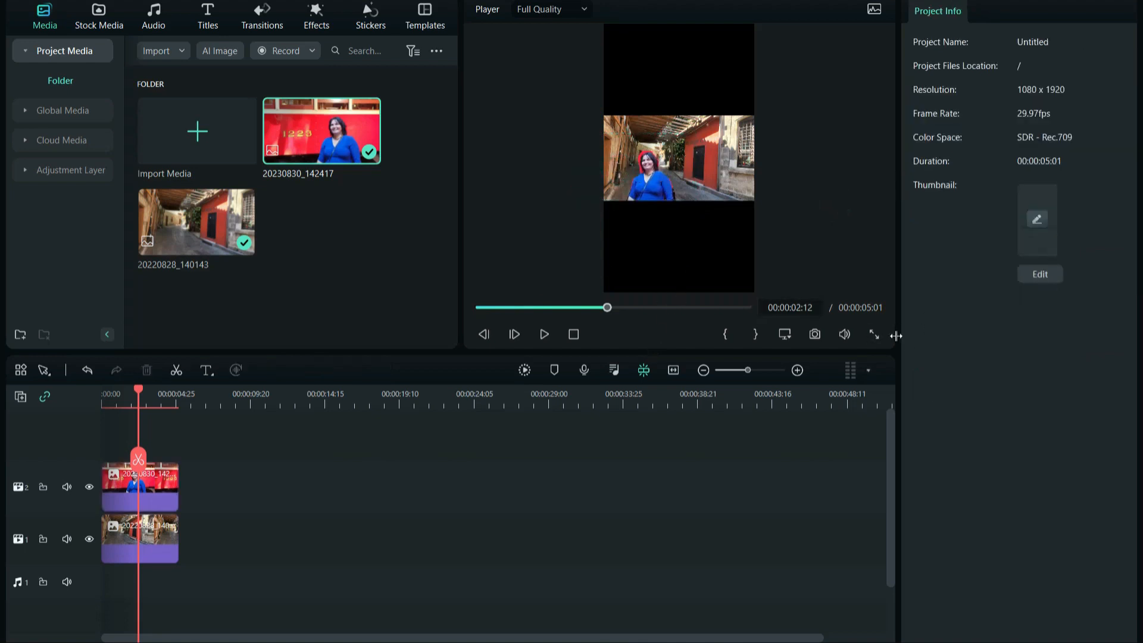
pyautogui.click(874, 334)
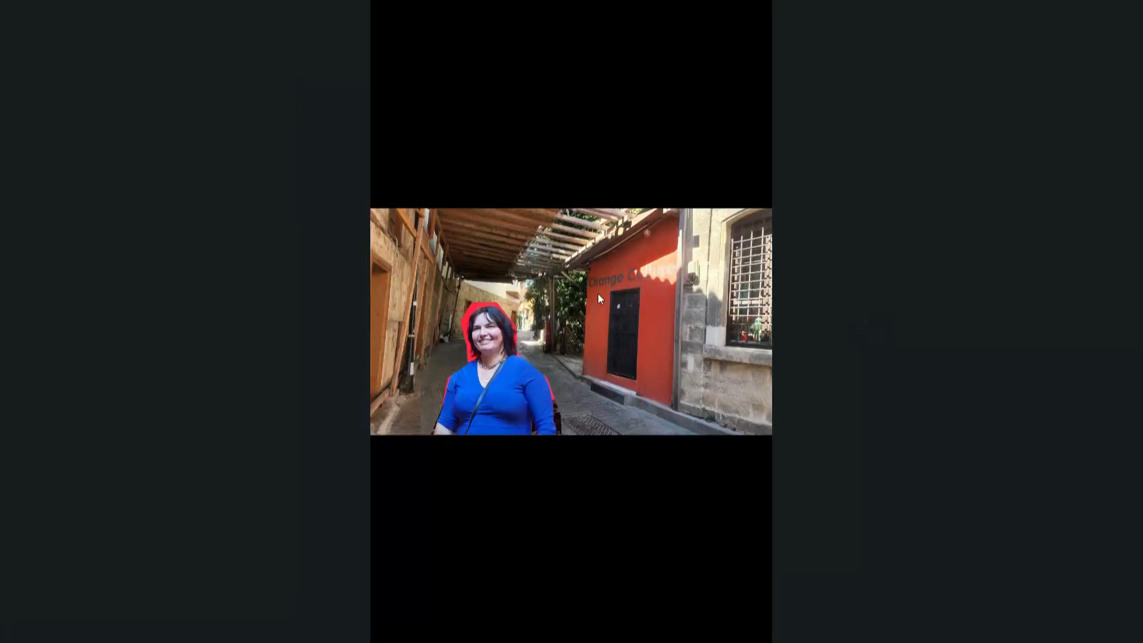
pyautogui.press('Escape')
# Apply Chroma Key to the portrait clip and sample the red fringe colour with the eyedropper.
pyautogui.click(158, 491)
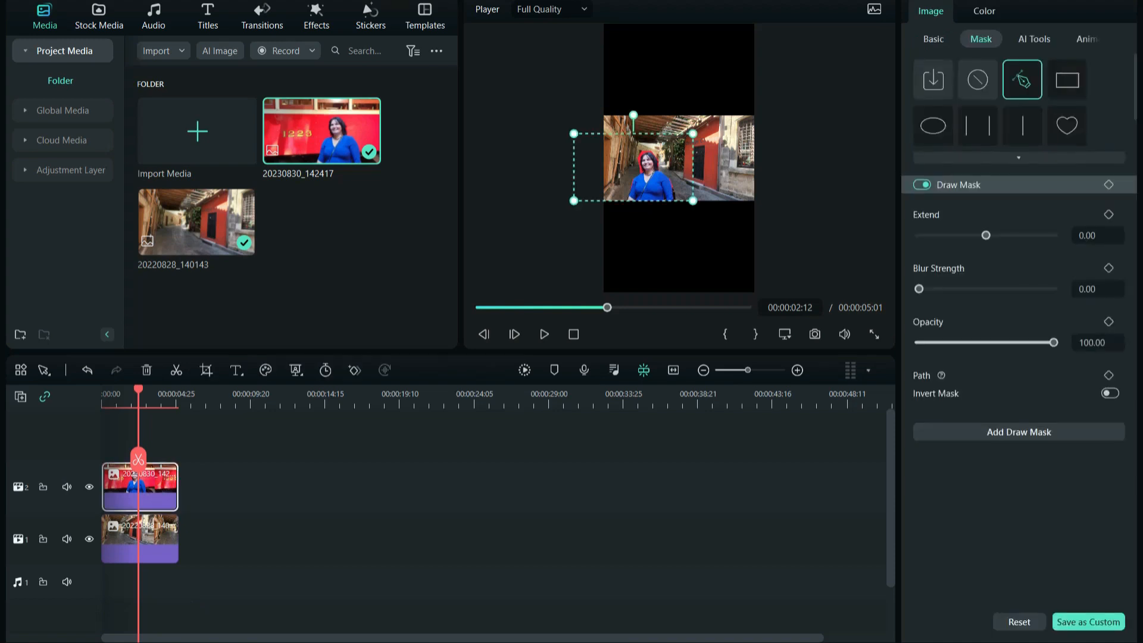
pyautogui.click(209, 1)
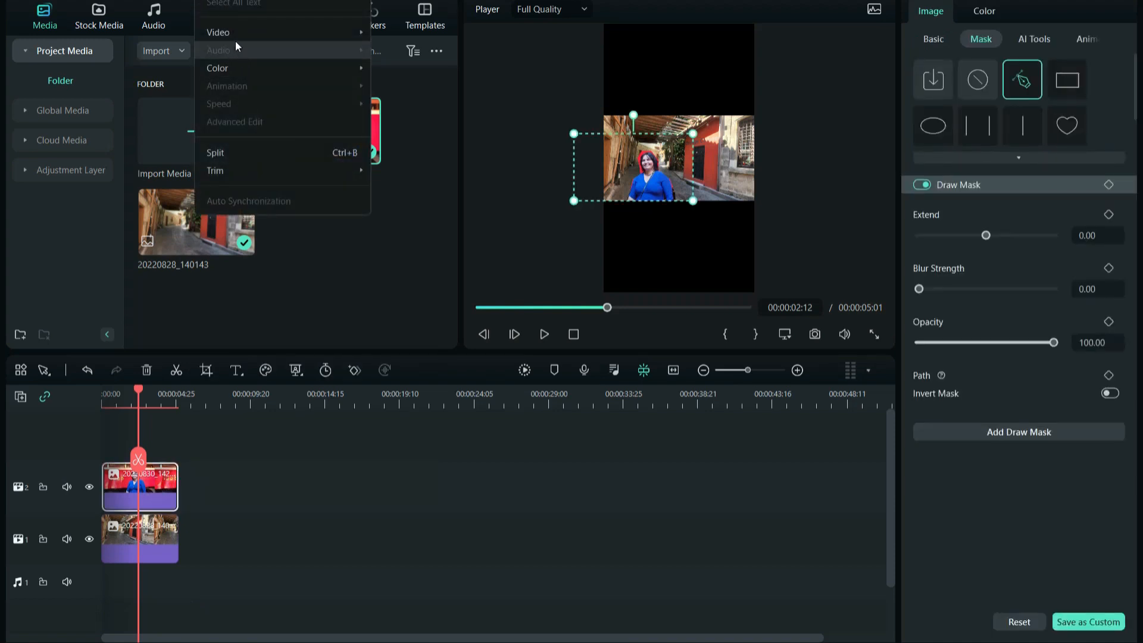
pyautogui.moveTo(249, 35)
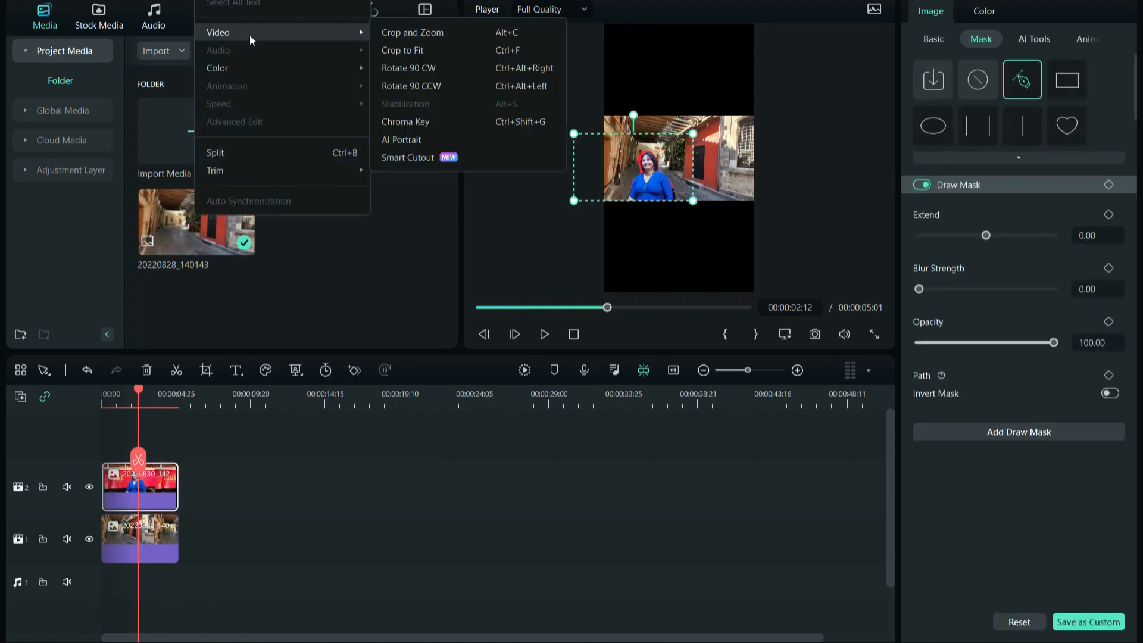
pyautogui.click(424, 121)
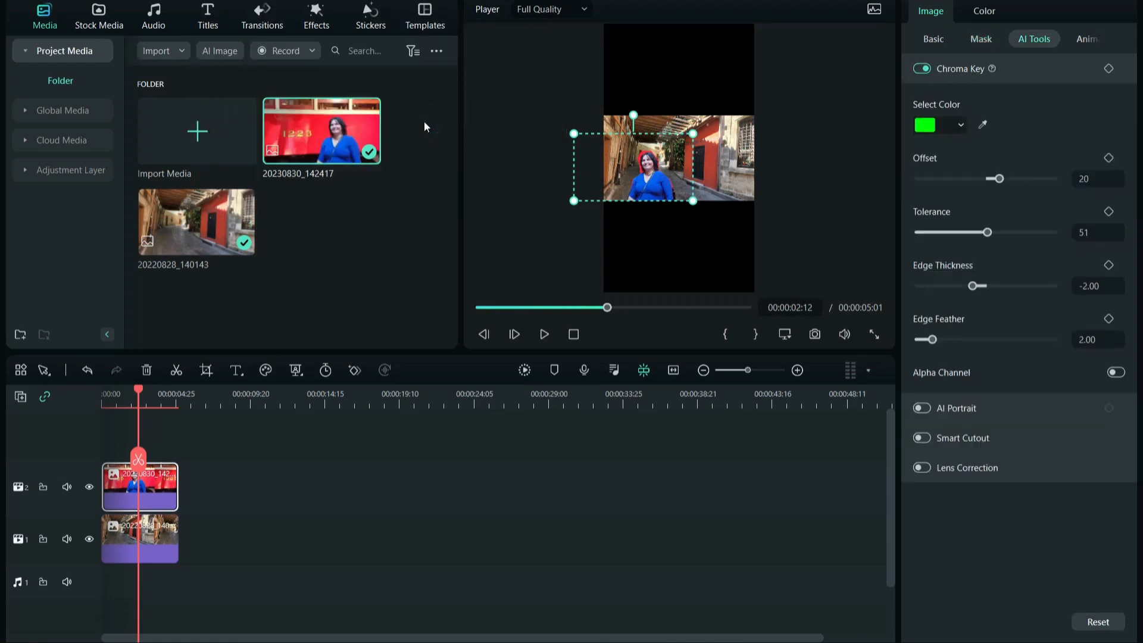
pyautogui.click(982, 126)
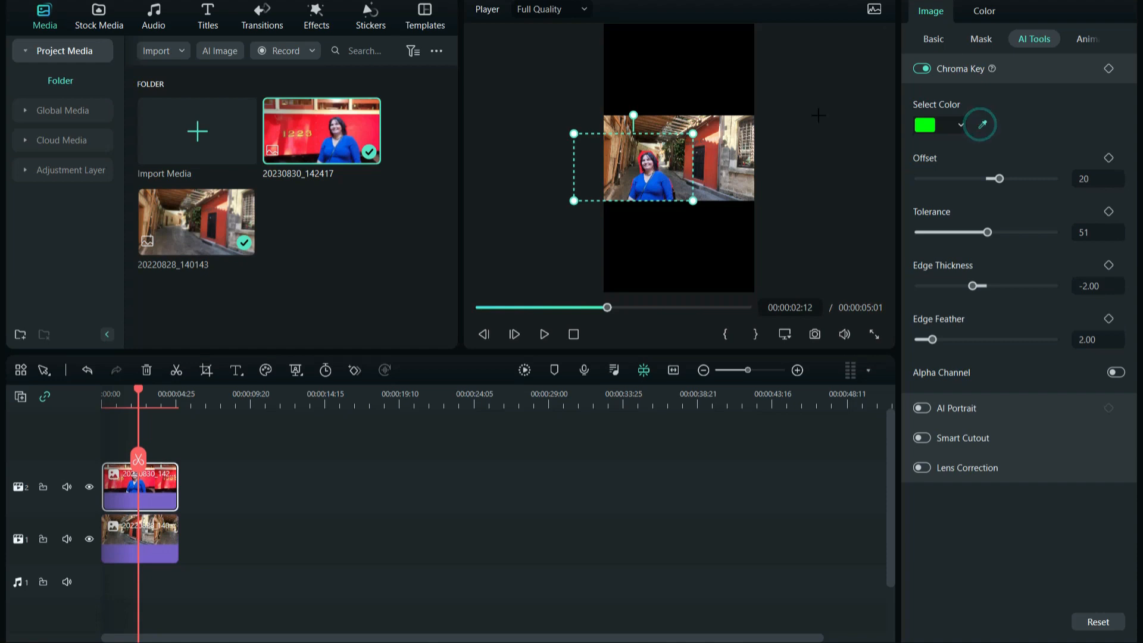
pyautogui.click(639, 159)
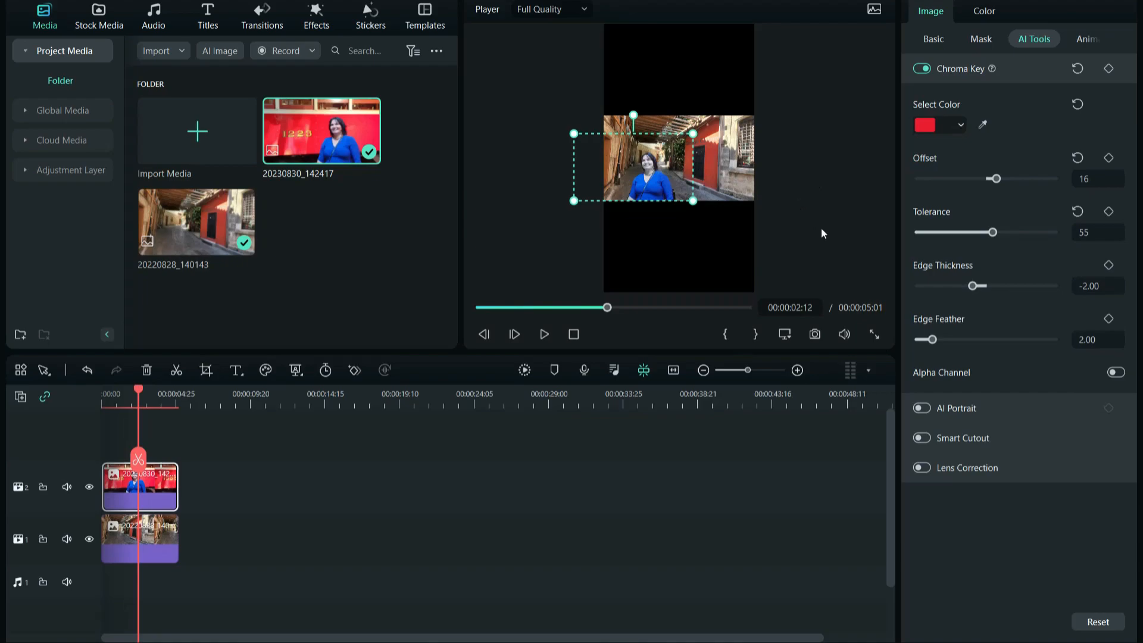
# Preview the keyed composite full screen and reselect the portrait clip.
pyautogui.click(874, 334)
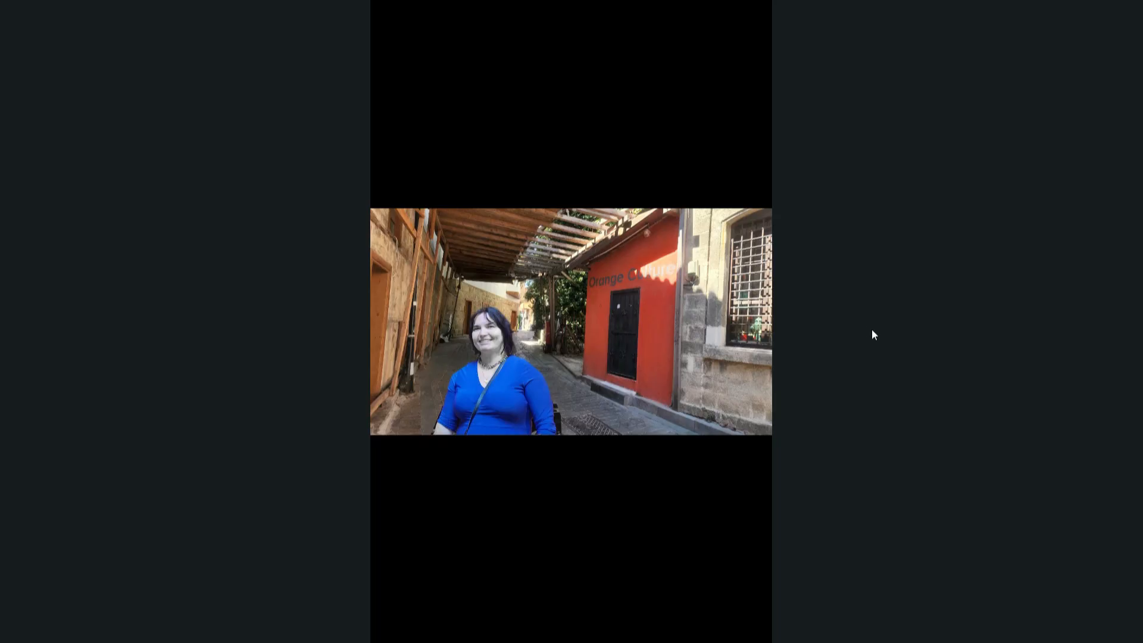
pyautogui.press('Escape')
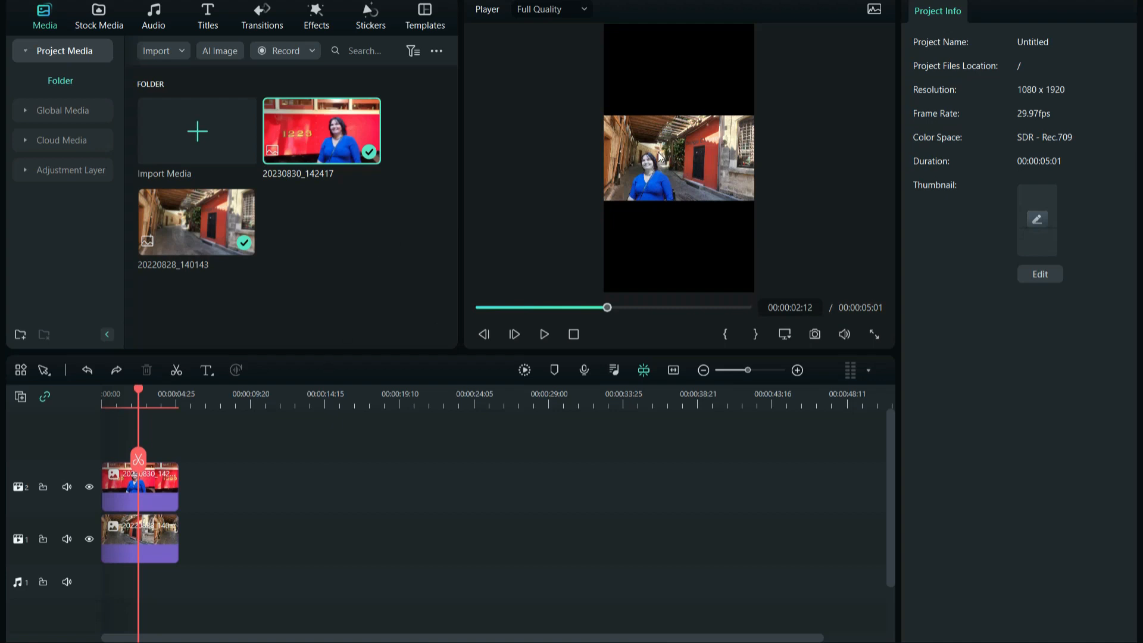
pyautogui.click(160, 490)
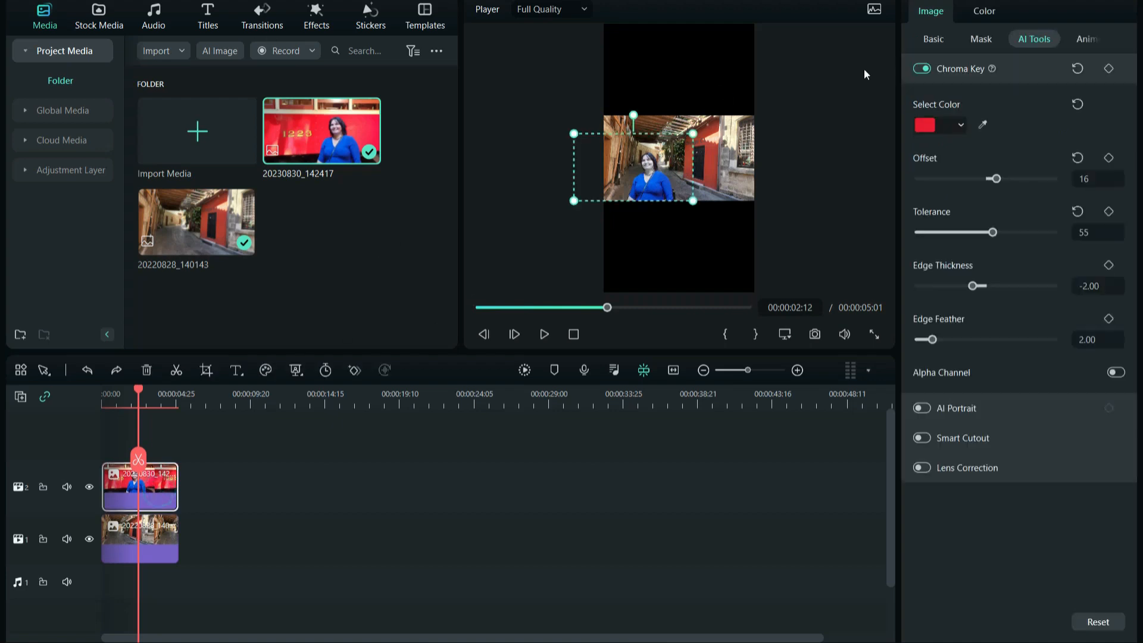
# Keyframe the mask opacity at 0 at the clip's start and 100 at 00:00:04:29 for a fade-in.
pyautogui.click(980, 39)
pyautogui.click(98, 401)
pyautogui.moveTo(99, 402); pyautogui.dragTo(104, 405)
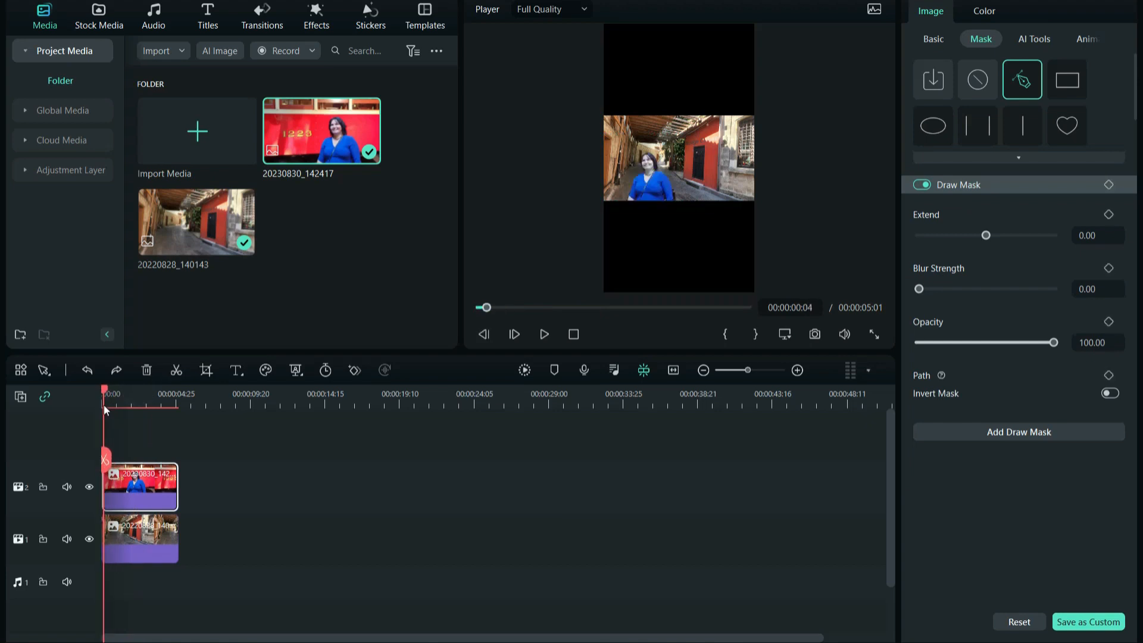
pyautogui.click(1109, 322)
pyautogui.moveTo(1054, 342); pyautogui.dragTo(905, 364)
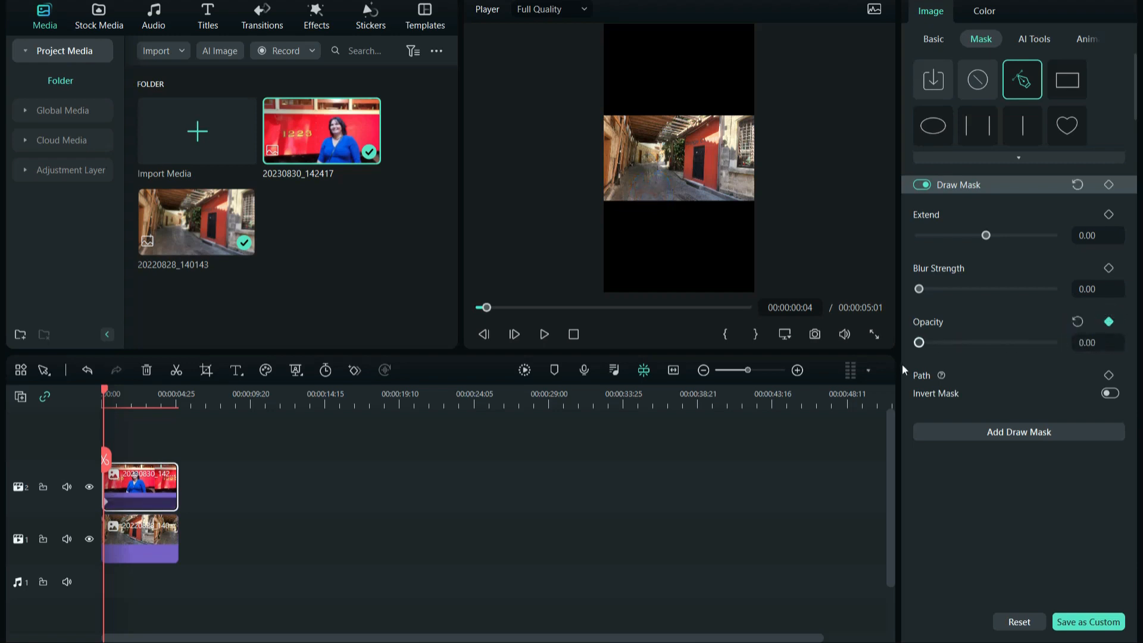
pyautogui.moveTo(105, 394); pyautogui.dragTo(178, 416)
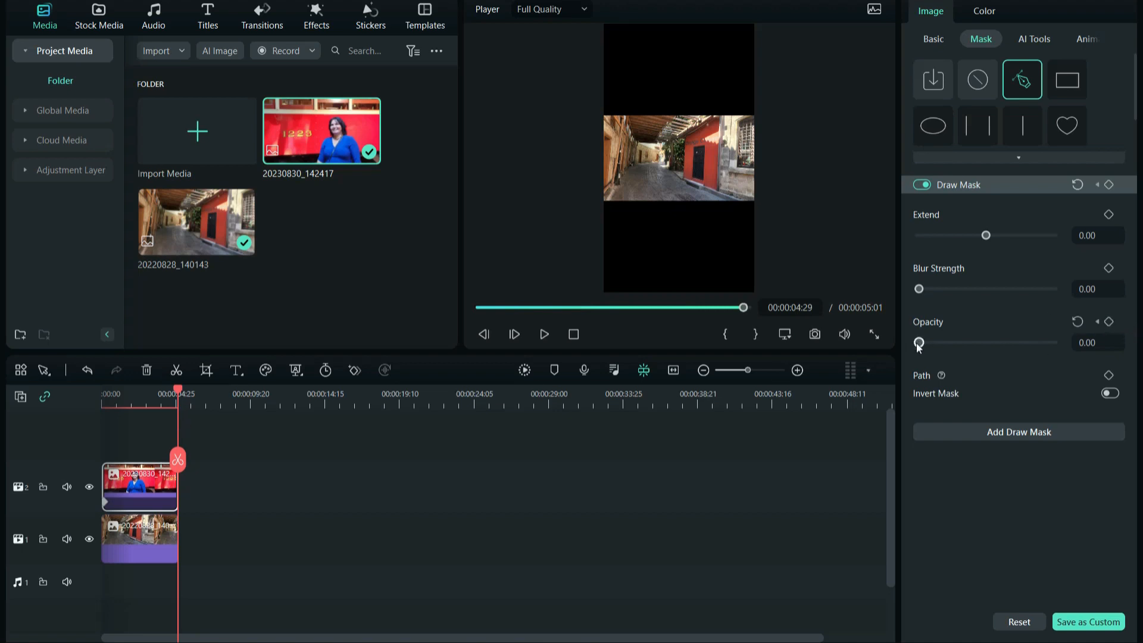
pyautogui.moveTo(918, 343); pyautogui.dragTo(1060, 362)
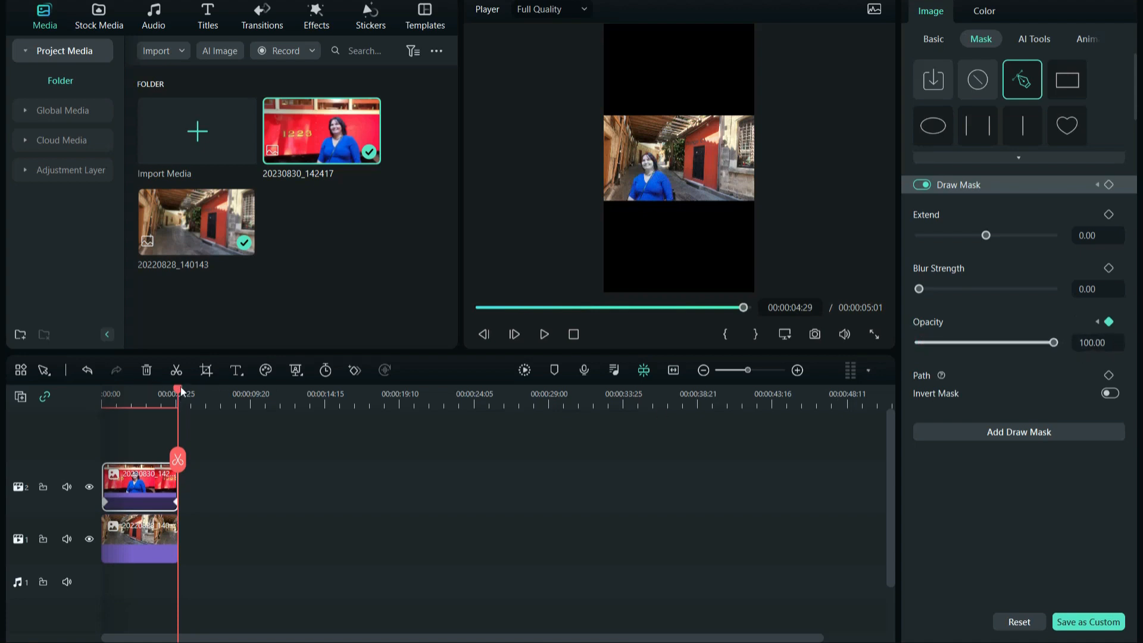
# Play back the fade-in from the start and scrub along the timeline.
pyautogui.moveTo(180, 388); pyautogui.dragTo(99, 420)
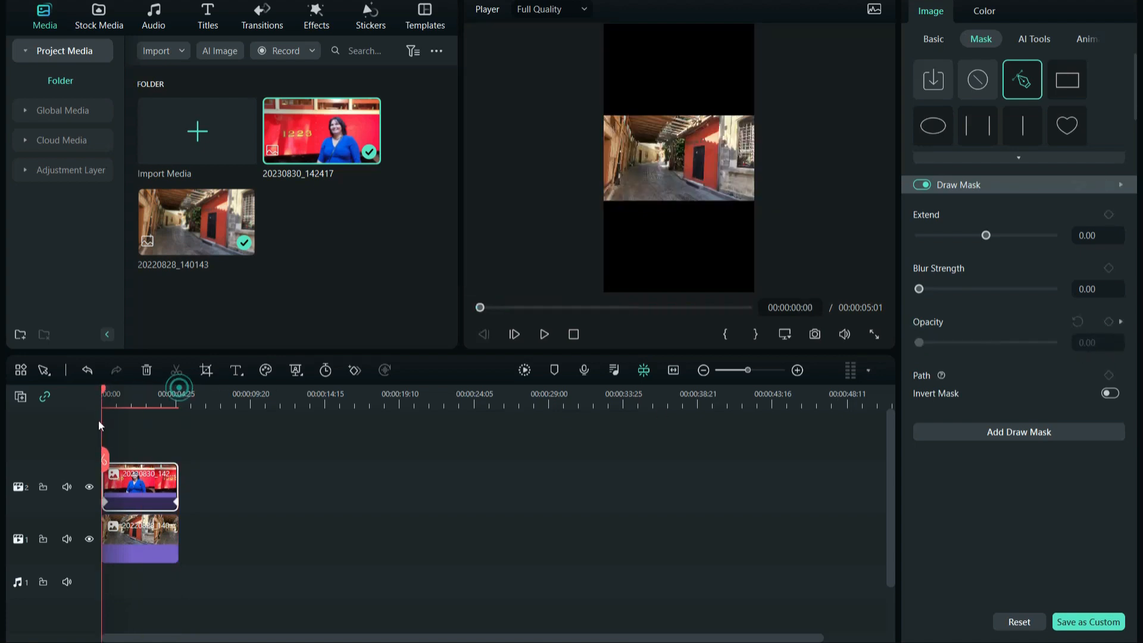
pyautogui.click(544, 335)
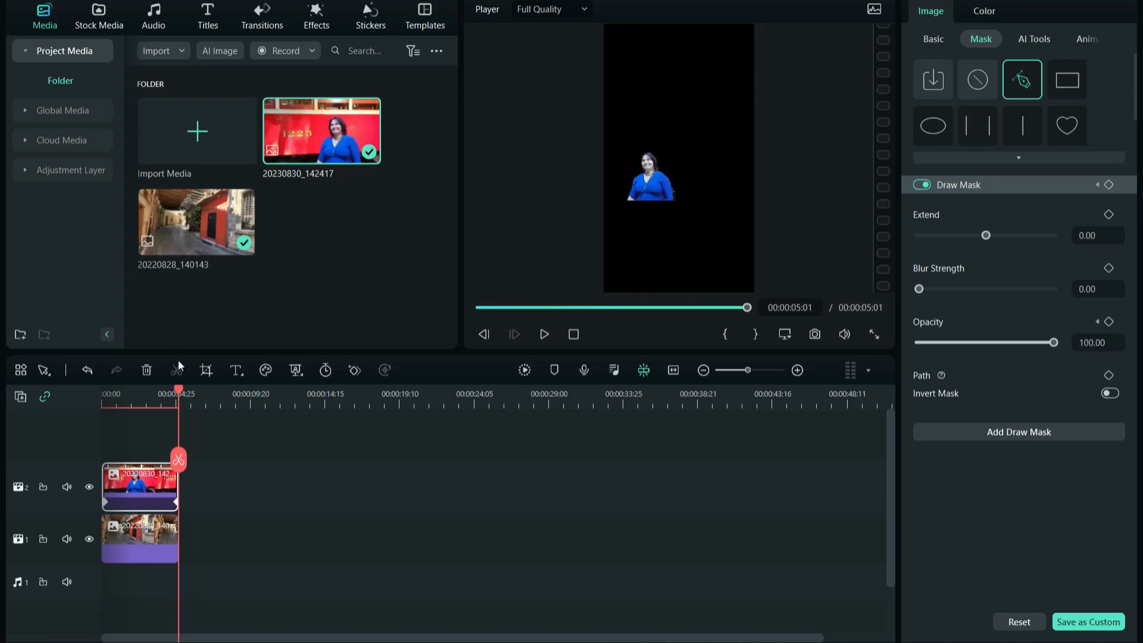
pyautogui.moveTo(179, 387); pyautogui.dragTo(239, 401)
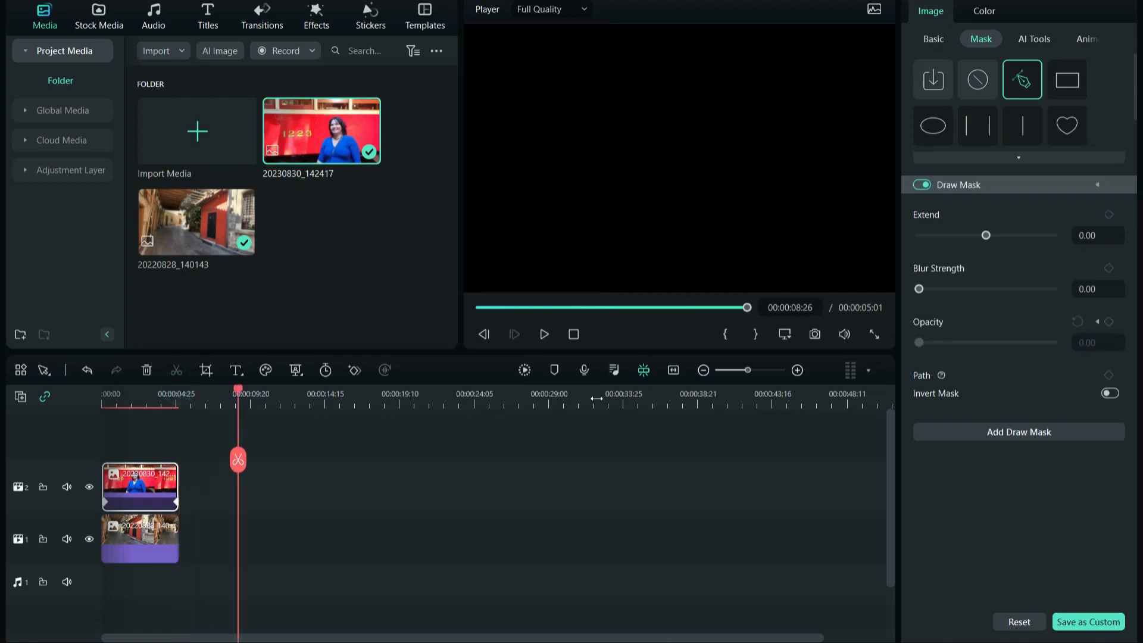
pyautogui.moveTo(747, 371); pyautogui.dragTo(755, 371)
pyautogui.moveTo(381, 387); pyautogui.dragTo(261, 430)
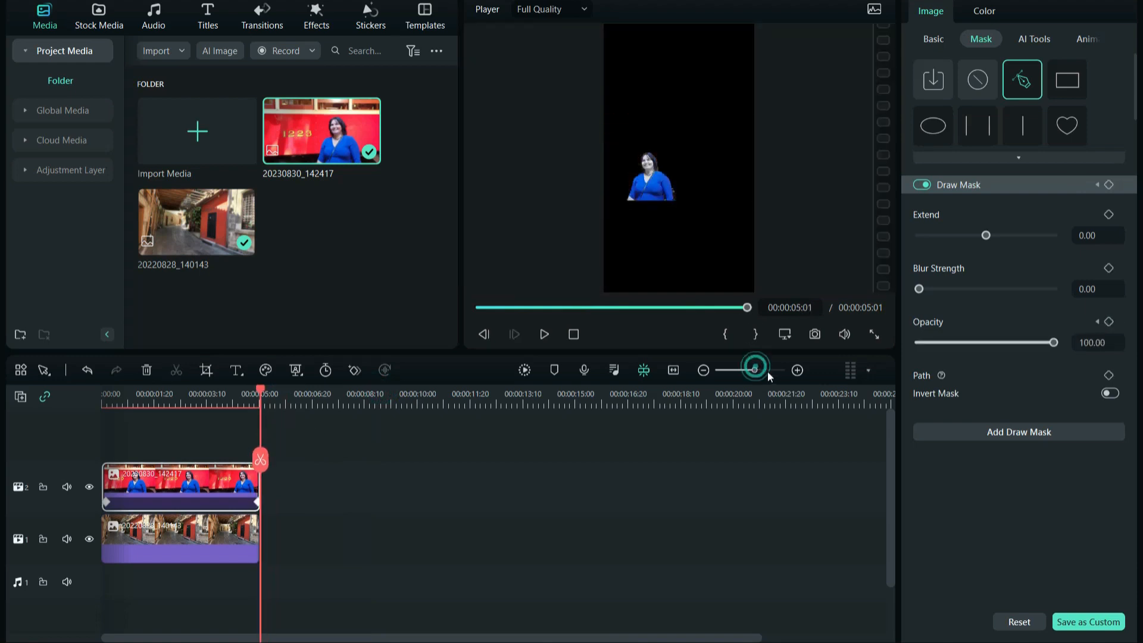
# Extend the alley clip's end so it lines up with the portrait clip's end.
pyautogui.click(797, 370)
pyautogui.click(478, 547)
pyautogui.moveTo(473, 543); pyautogui.dragTo(491, 543)
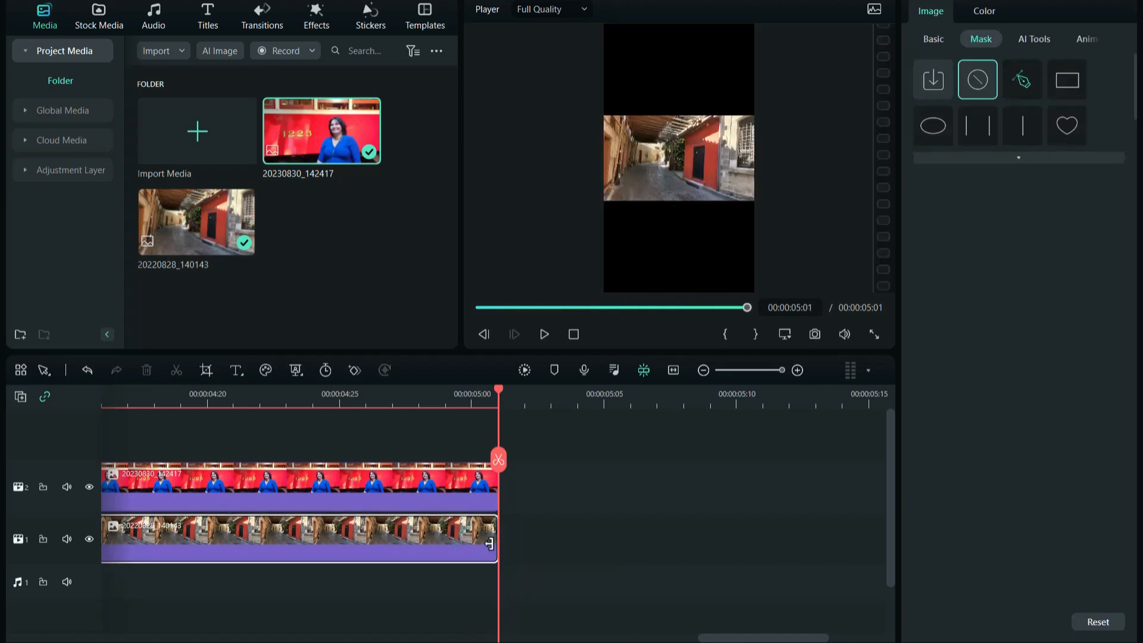
# Play back the finished composite from the start.
pyautogui.moveTo(499, 390); pyautogui.dragTo(472, 406)
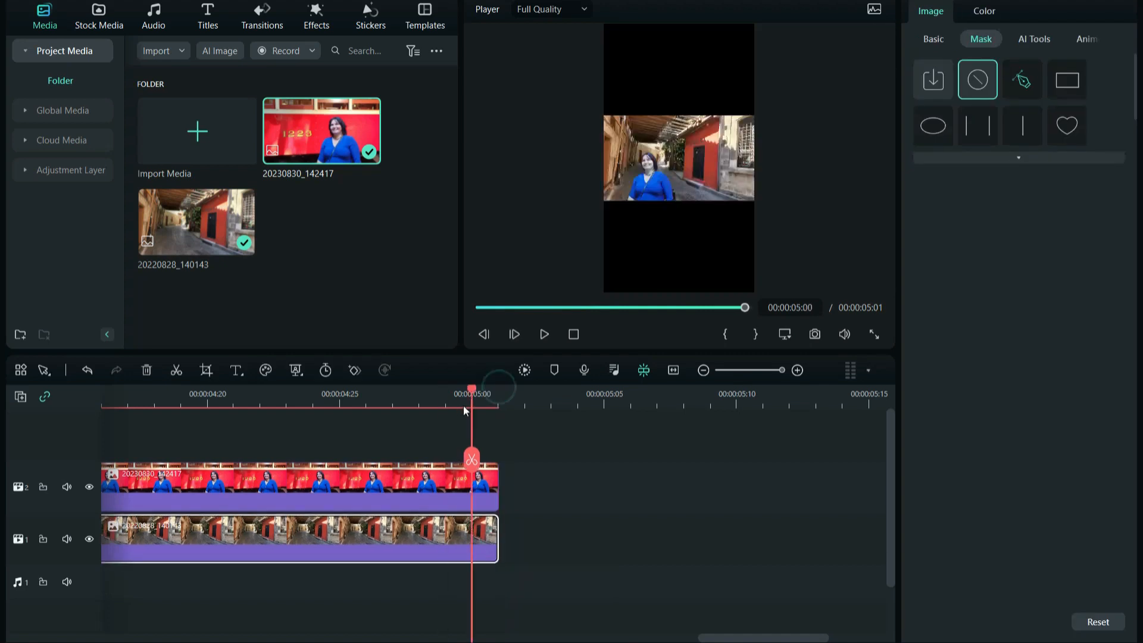
pyautogui.click(543, 334)
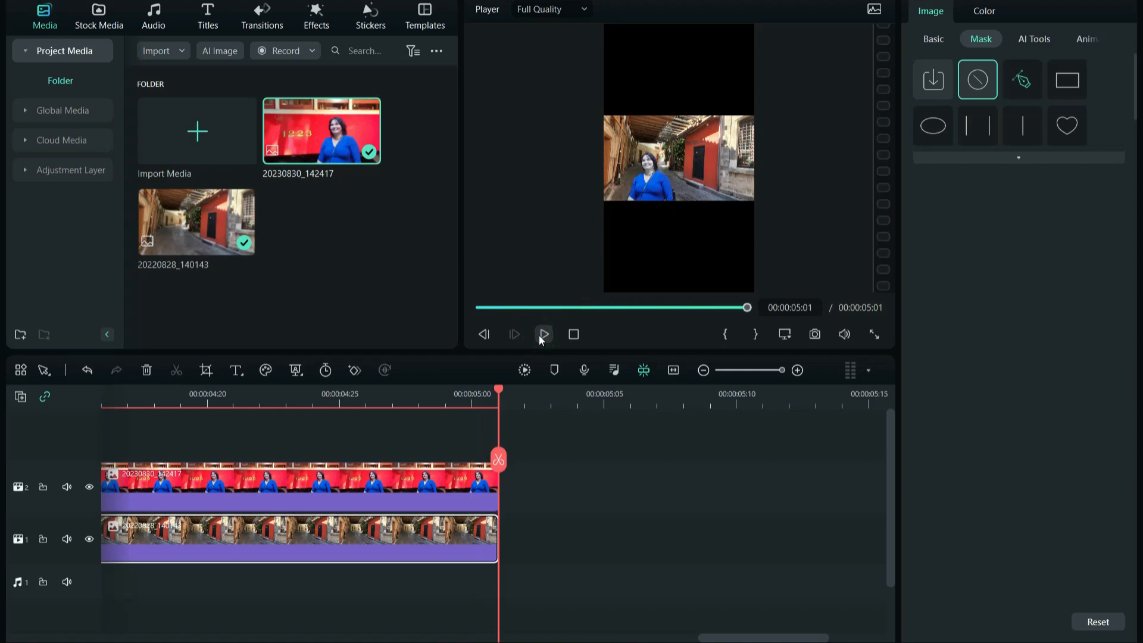
pyautogui.moveTo(500, 389); pyautogui.dragTo(96, 452)
pyautogui.moveTo(782, 370); pyautogui.dragTo(745, 378)
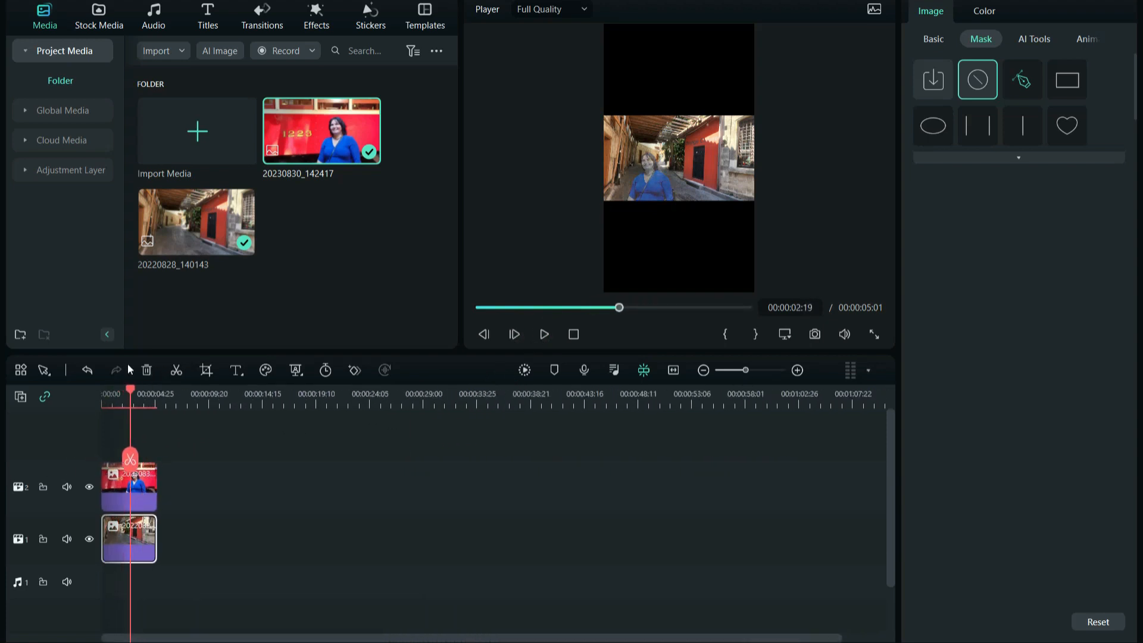
pyautogui.moveTo(133, 391); pyautogui.dragTo(80, 412)
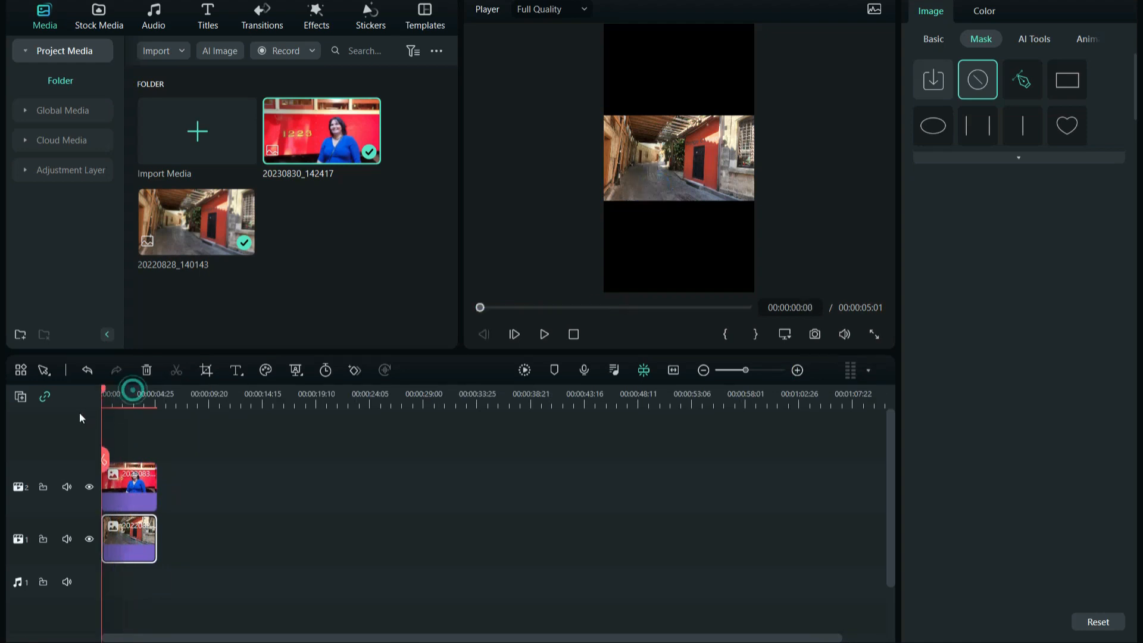
pyautogui.click(544, 335)
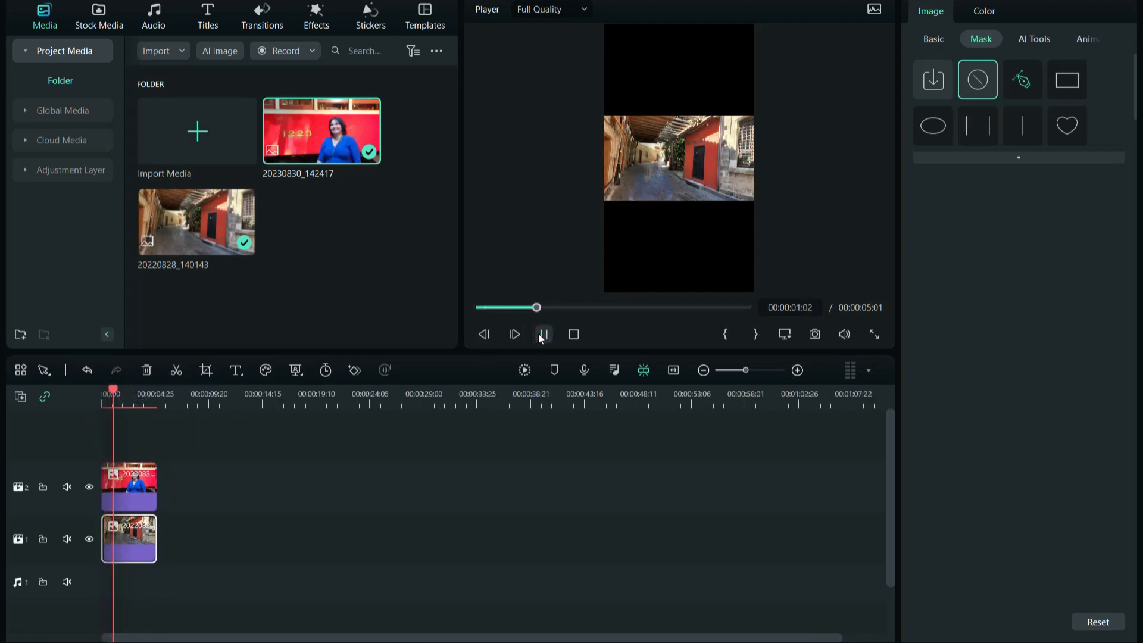